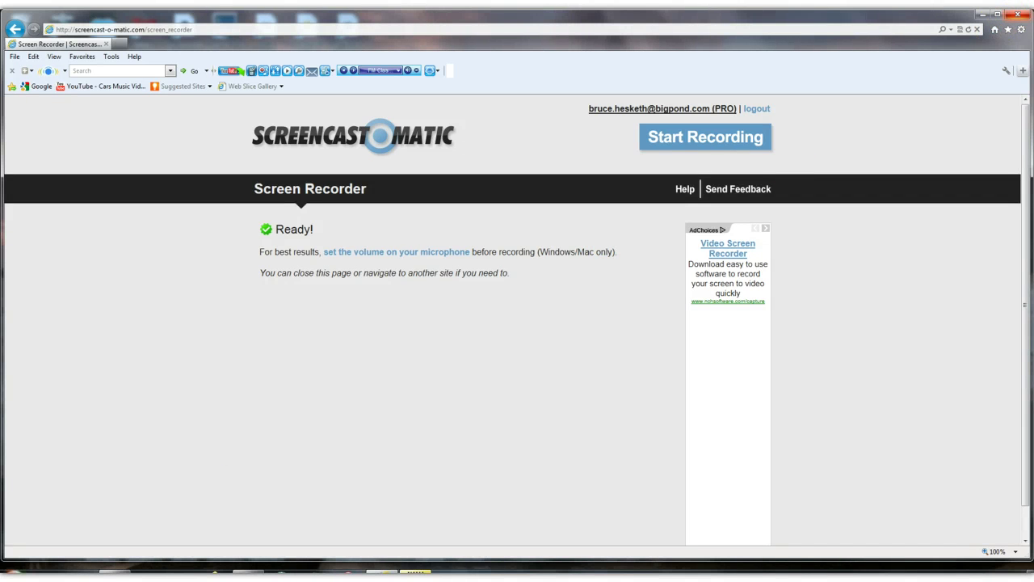
Close the Internet Explorer window showing the Screencast-O-Matic recorder page
click(1017, 15)
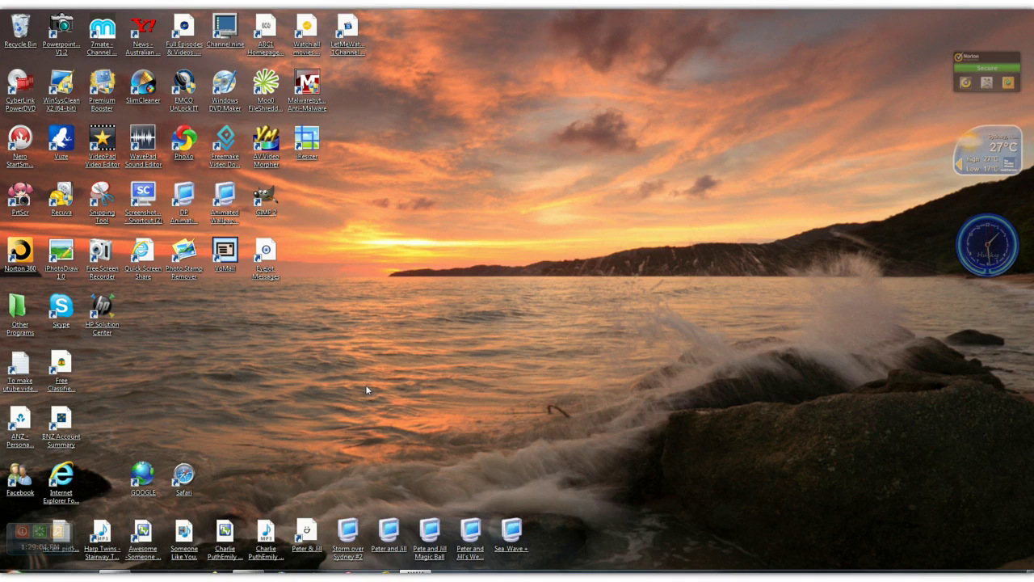
Restore the Untitled - Notepad window holding the YouTube link from the taskbar
click(362, 388)
click(369, 387)
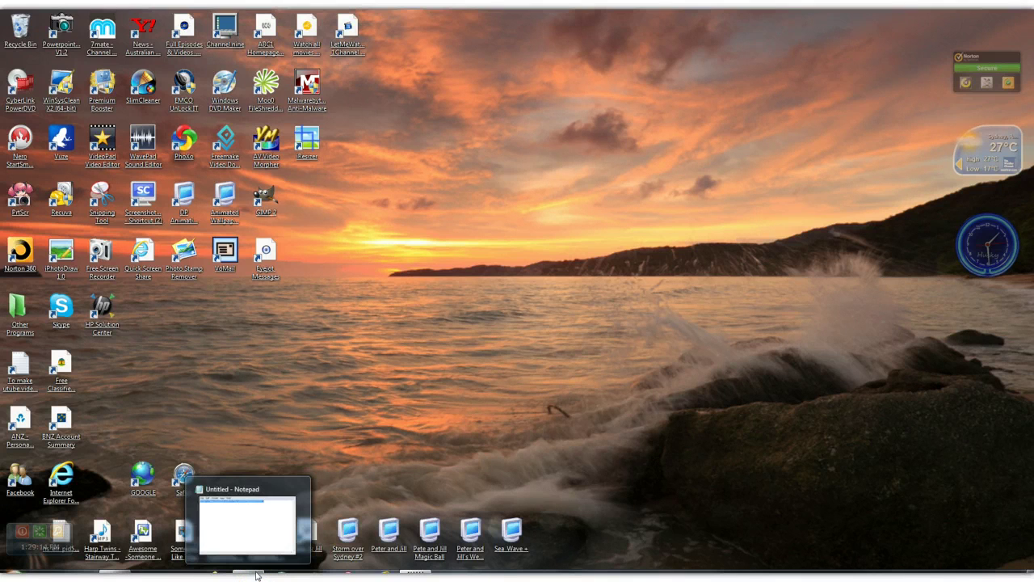
click(257, 576)
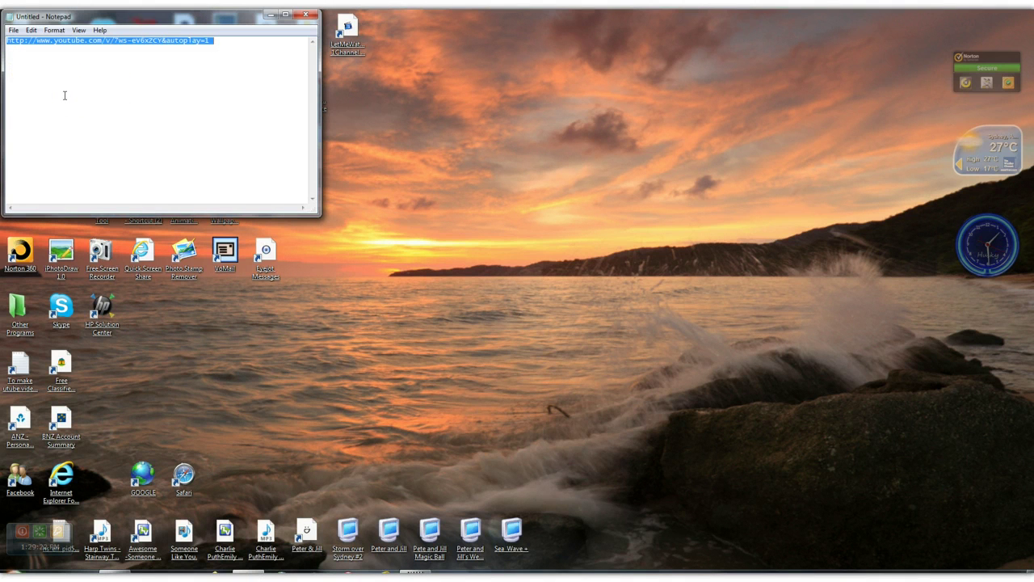
Start closing the unsaved note, cancel the Save As dialog, and minimize Notepad
click(105, 82)
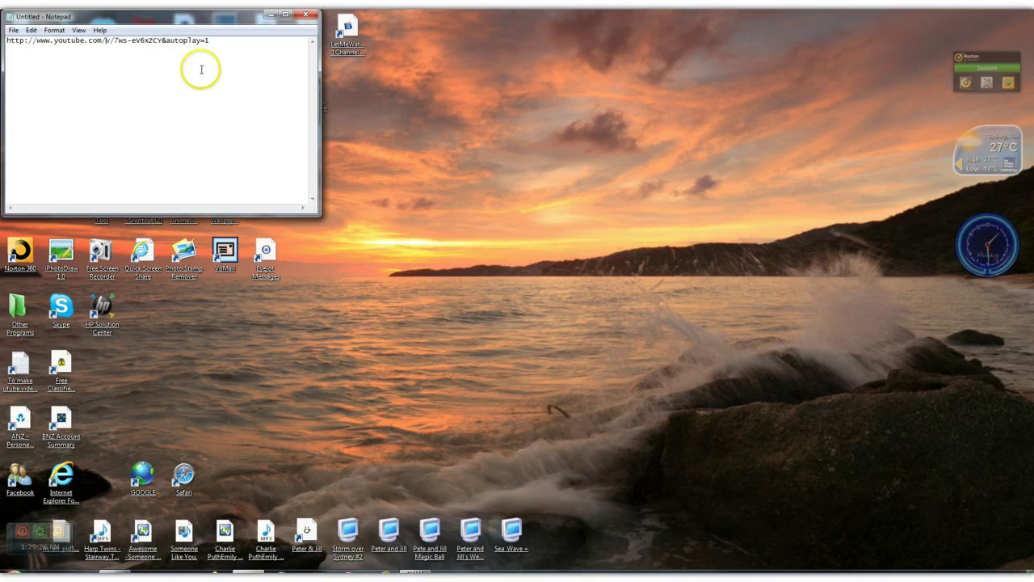
click(13, 31)
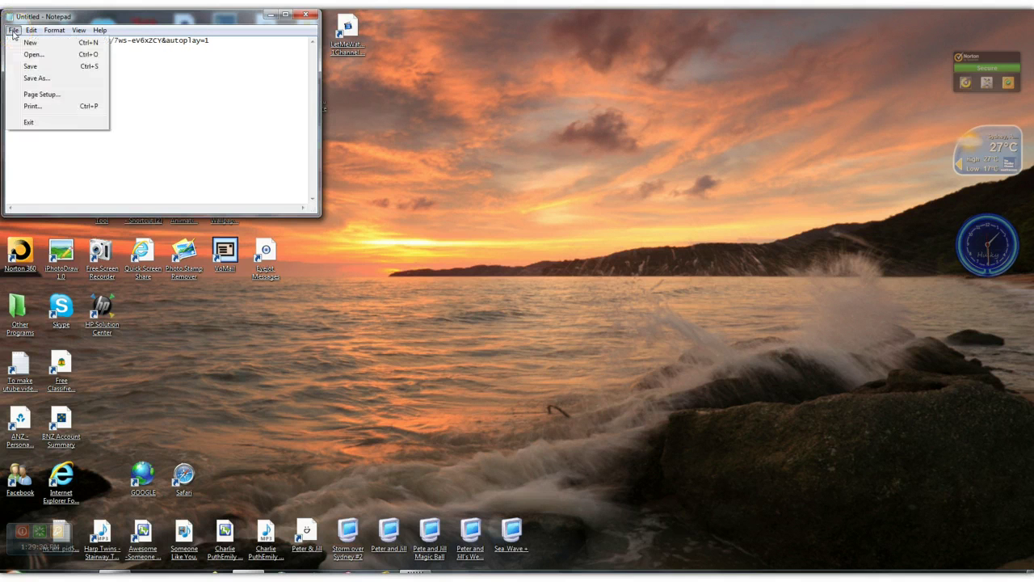
click(305, 18)
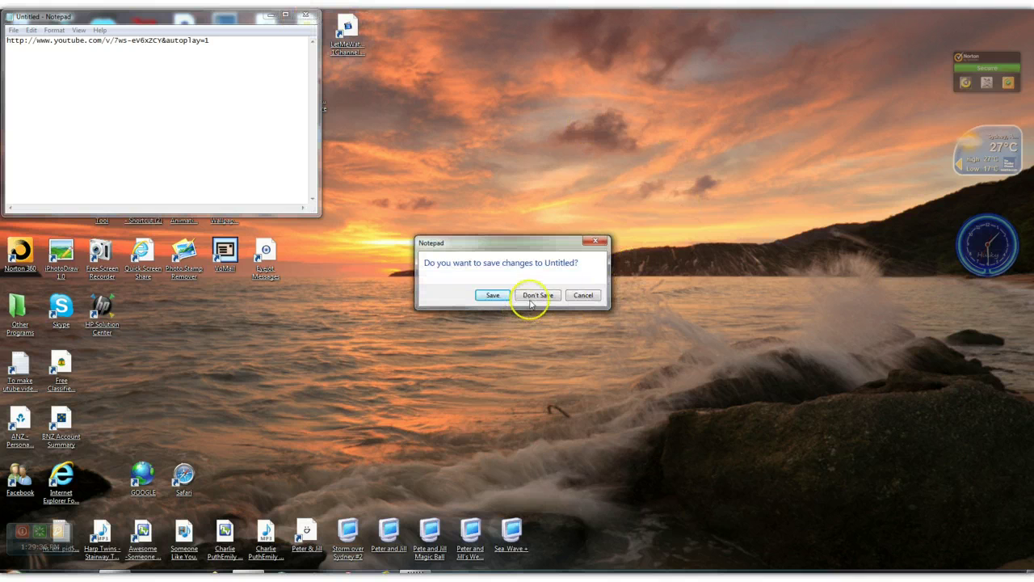
click(493, 298)
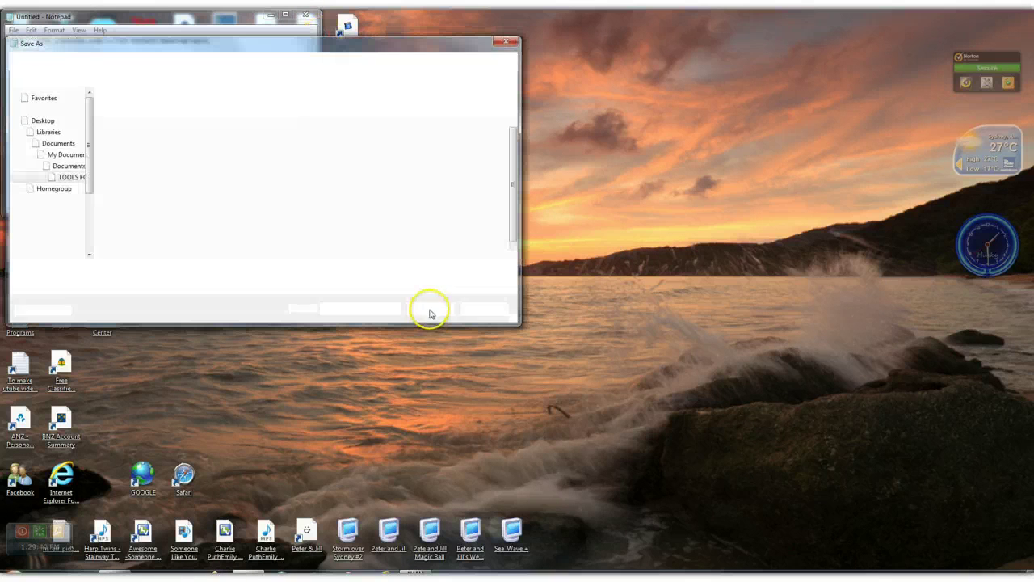
click(498, 41)
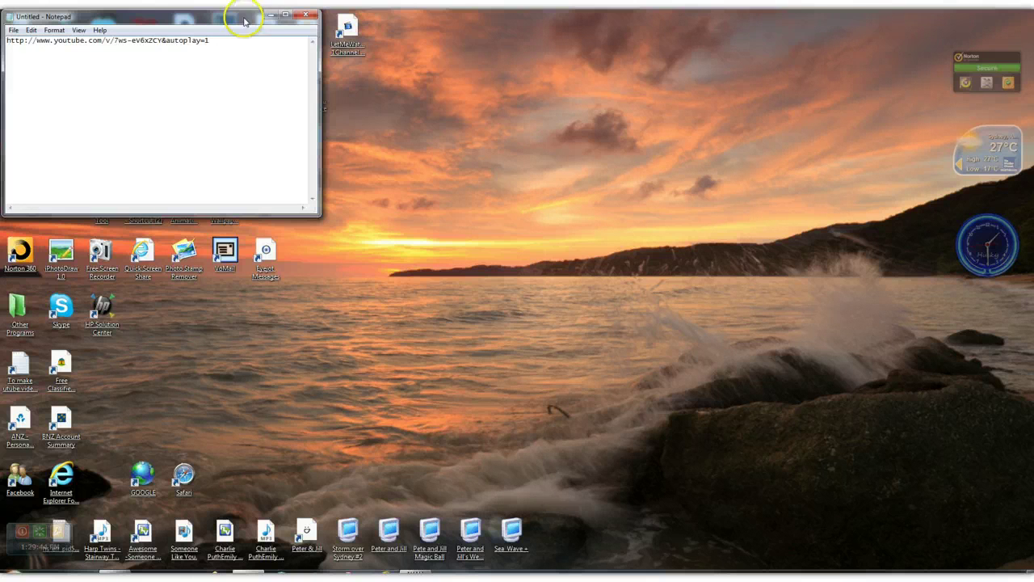
click(271, 18)
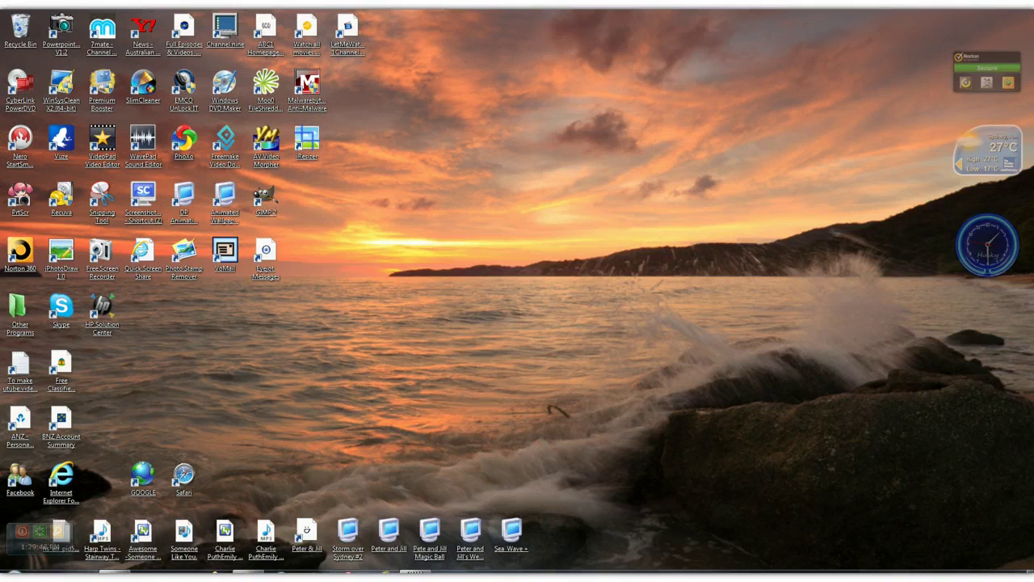
In IncrediMail's Sent Items, open the email about putting a utube video into powerpoint
click(935, 568)
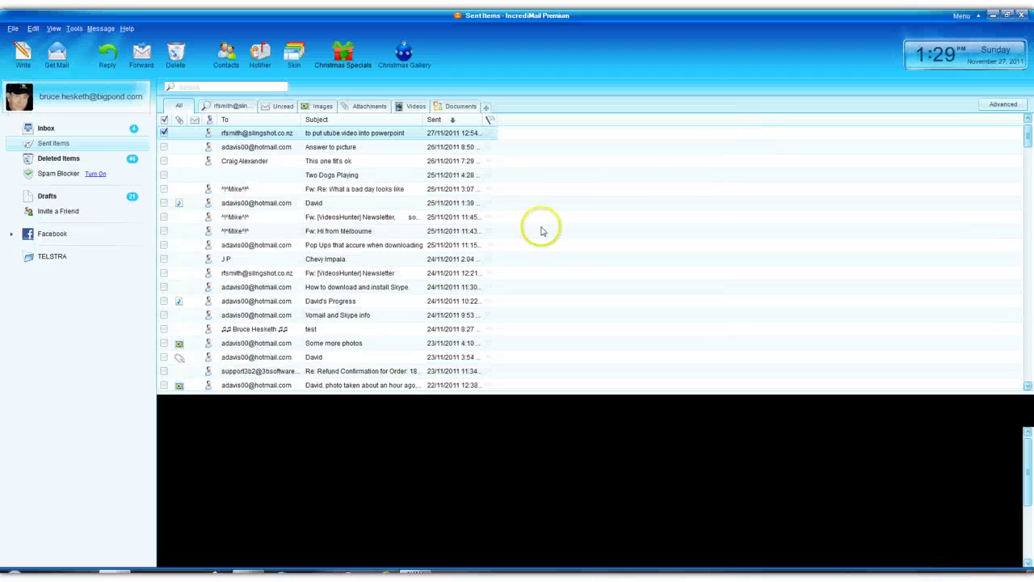
click(79, 145)
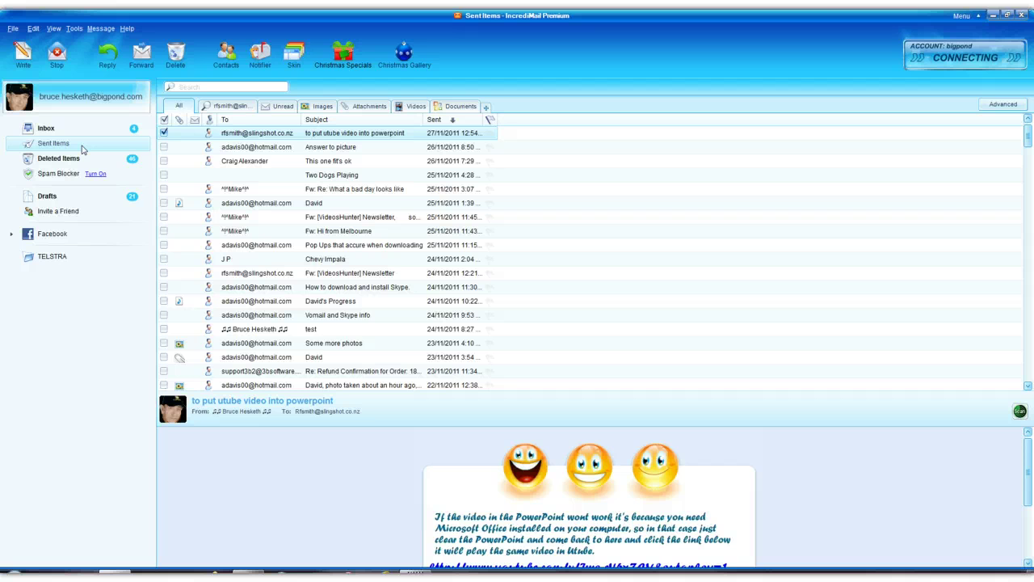
right_click(331, 136)
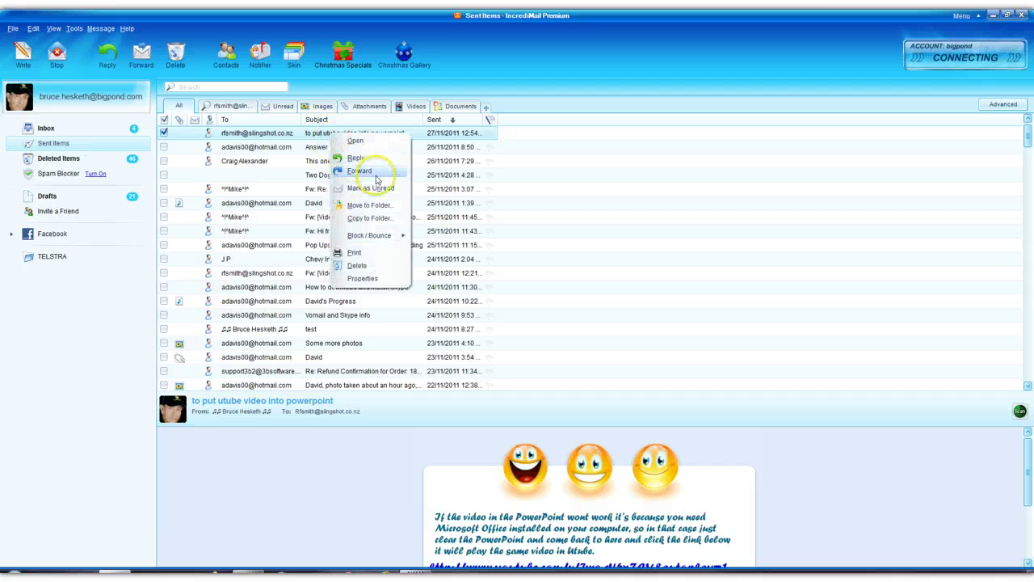
click(368, 140)
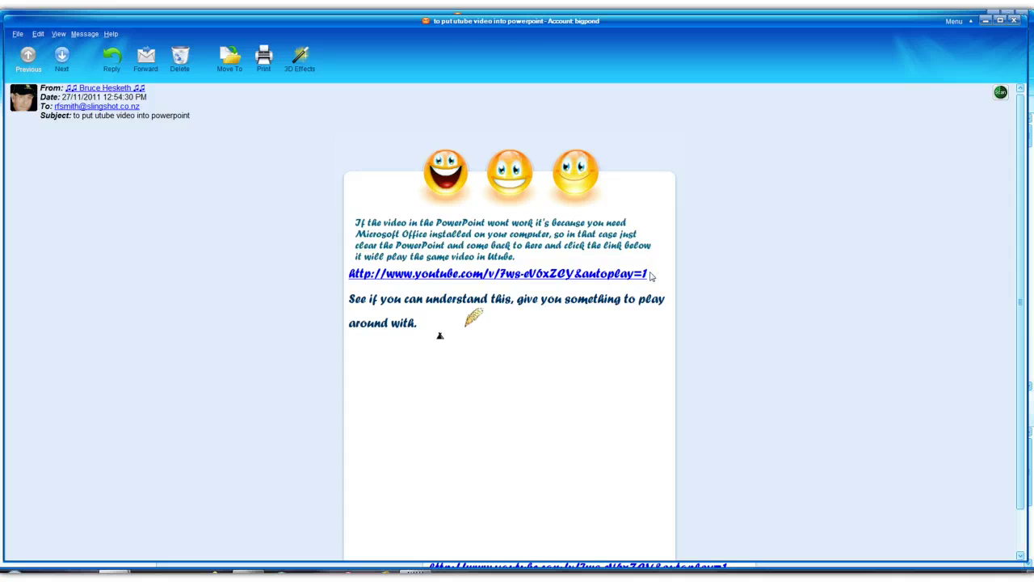
Copy the YouTube link from the email, then close the message and IncrediMail
click(650, 274)
mouse_move(651, 275)
mouse_down()
mouse_move(353, 273)
mouse_move(323, 288)
mouse_up()
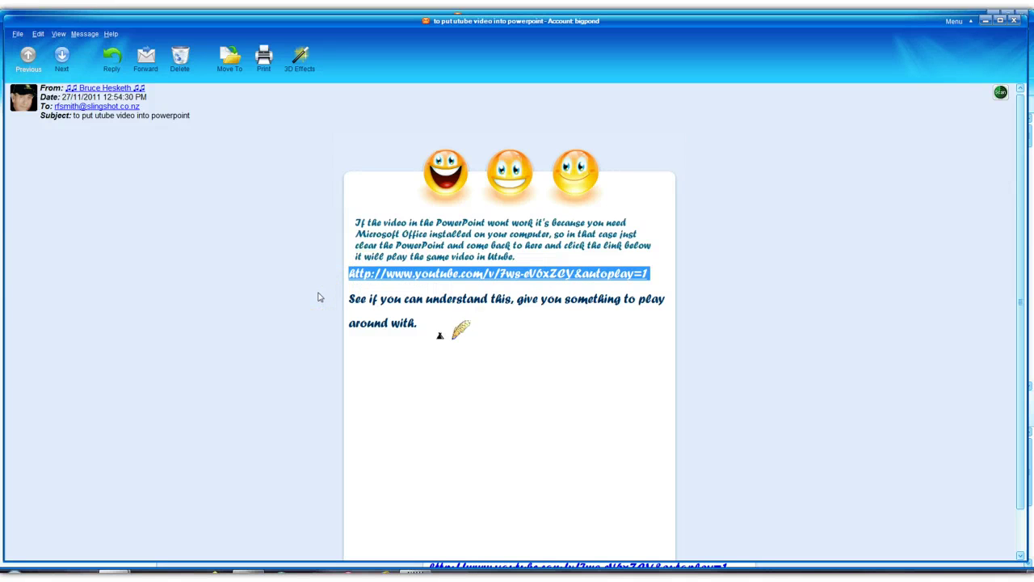
right_click(403, 276)
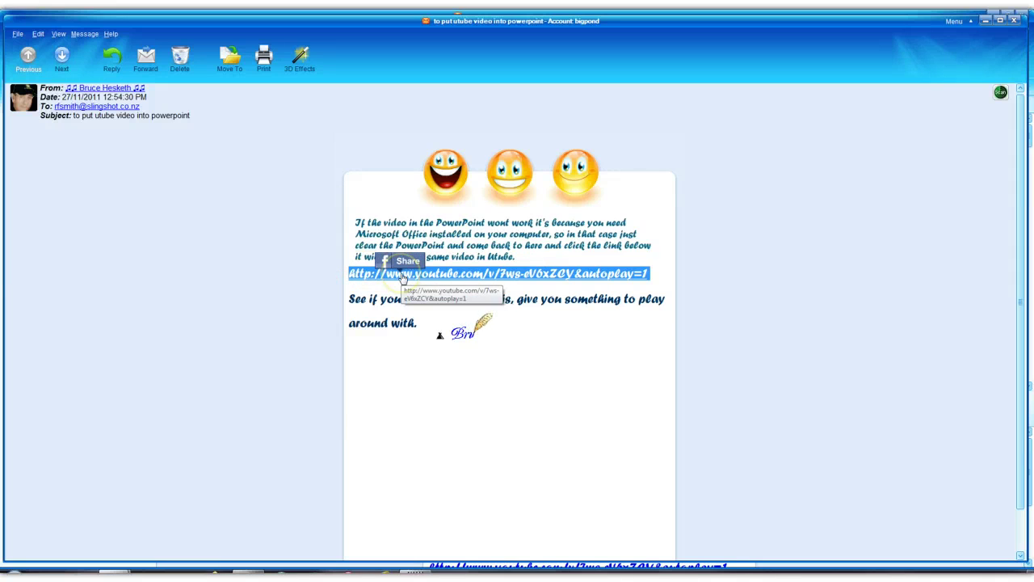
right_click(403, 276)
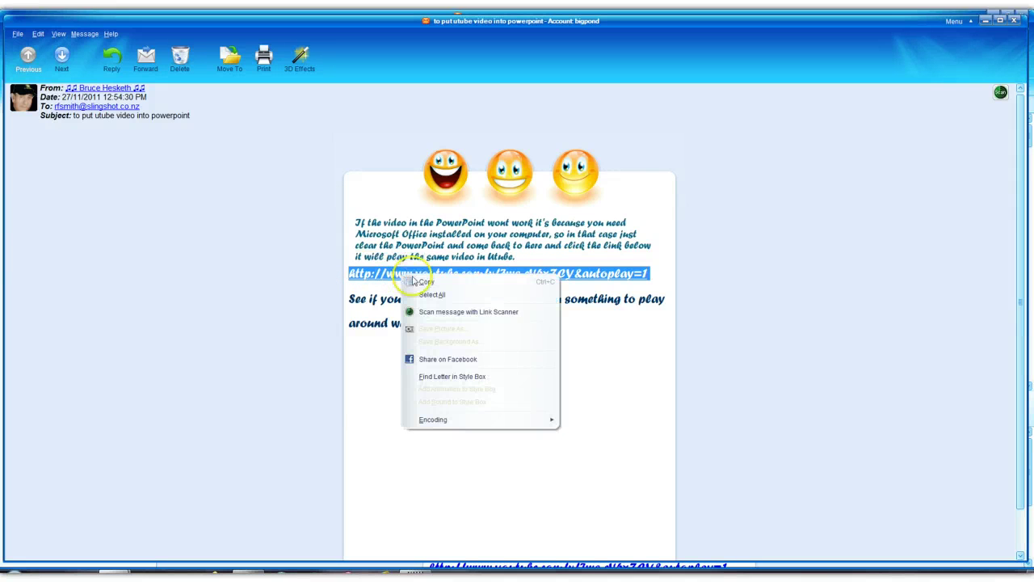
click(428, 283)
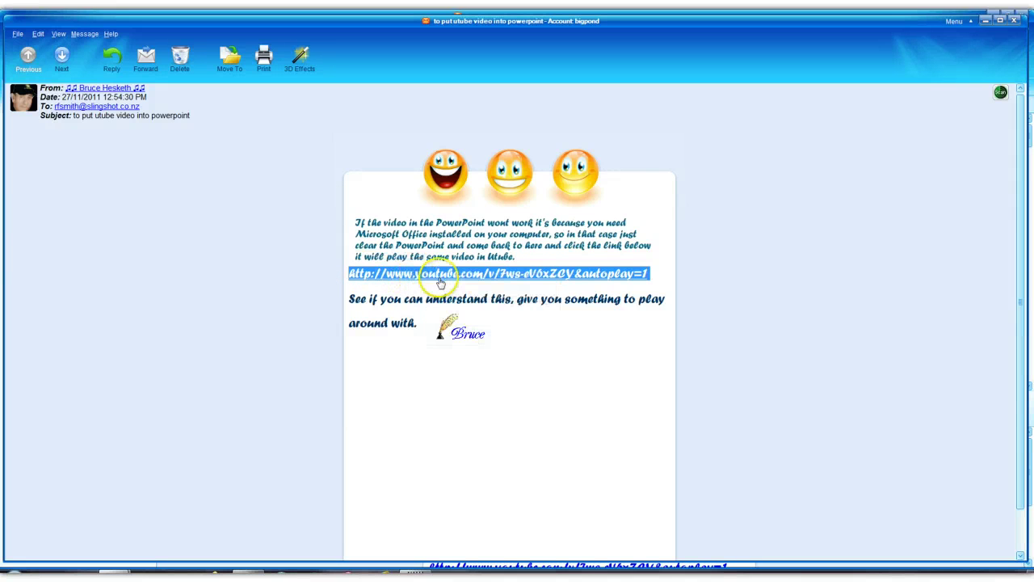
click(1014, 21)
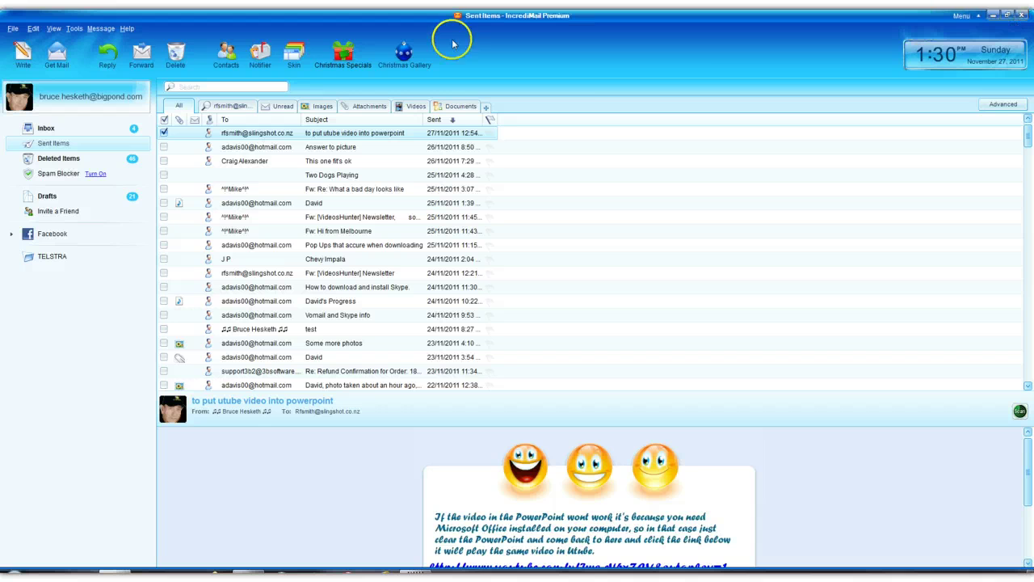
click(1022, 17)
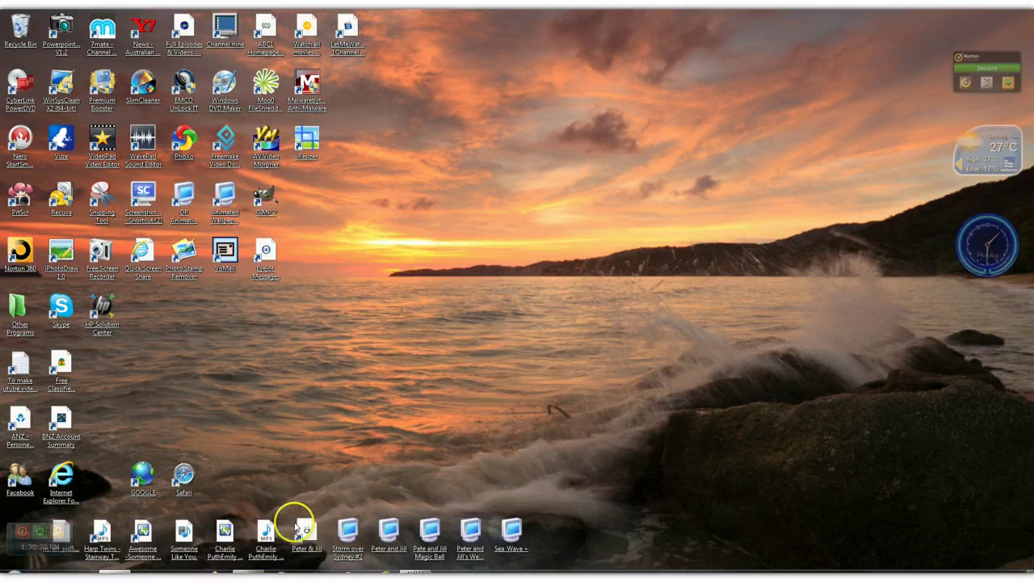
Cut the YouTube URL from the untitled note and paste the copied link back in
click(249, 572)
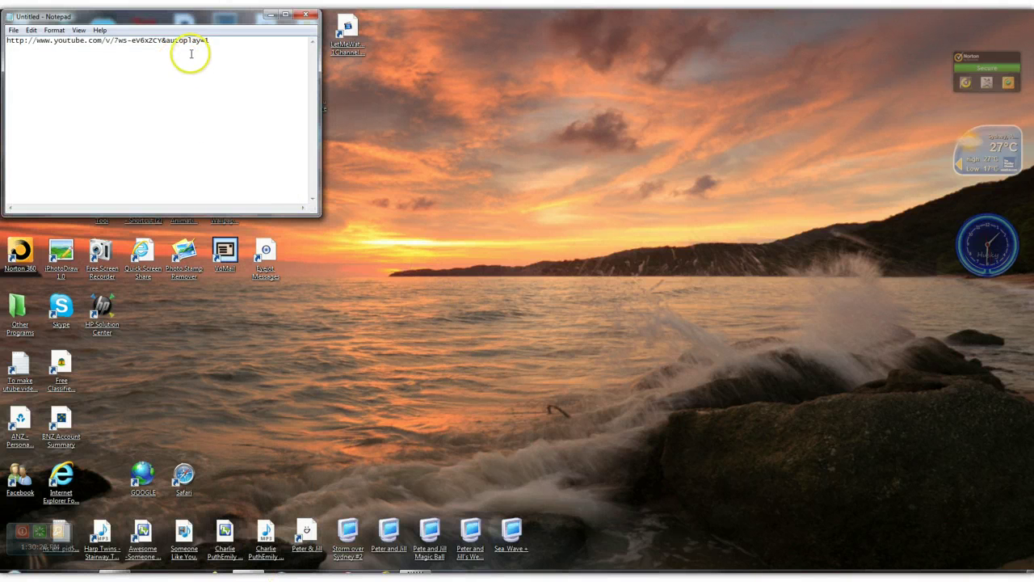
click(212, 40)
drag(212, 40, 11, 47)
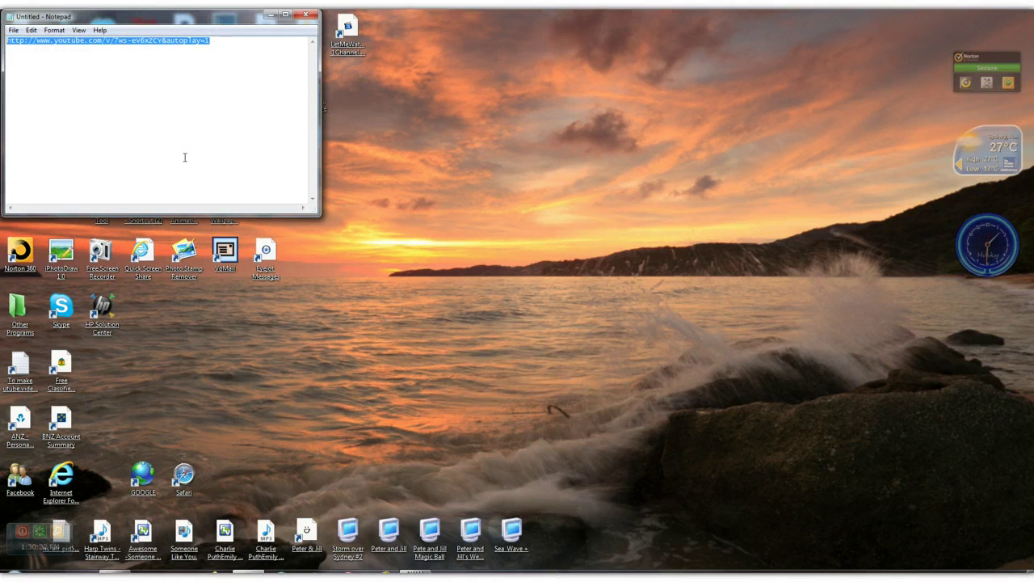
key(ctrl+x)
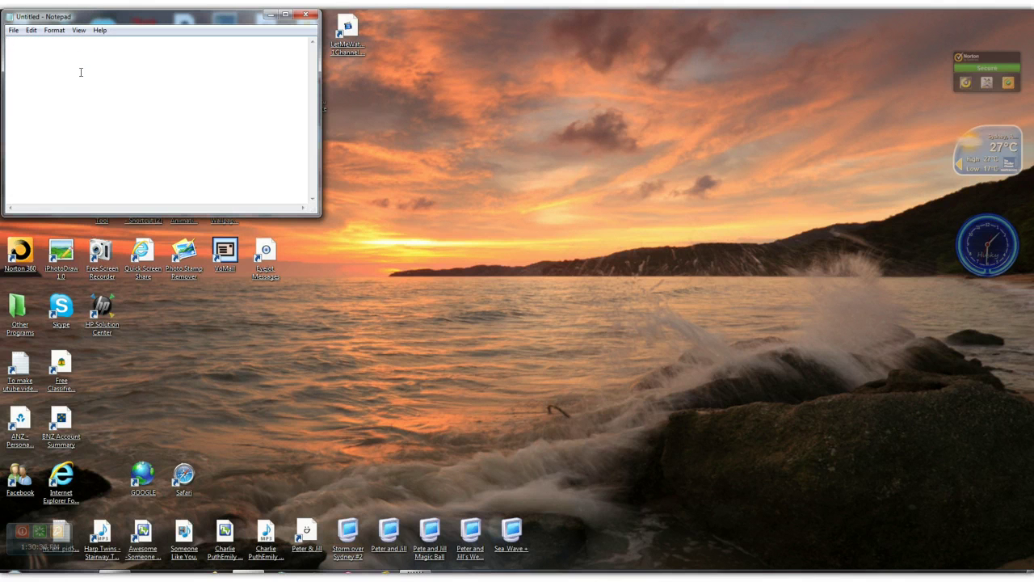
right_click(81, 72)
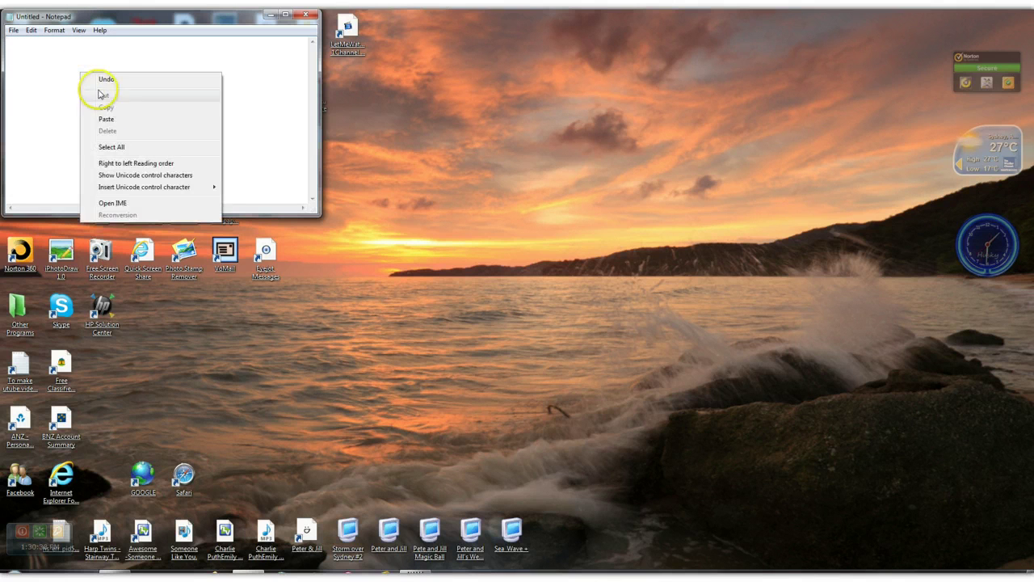
click(106, 119)
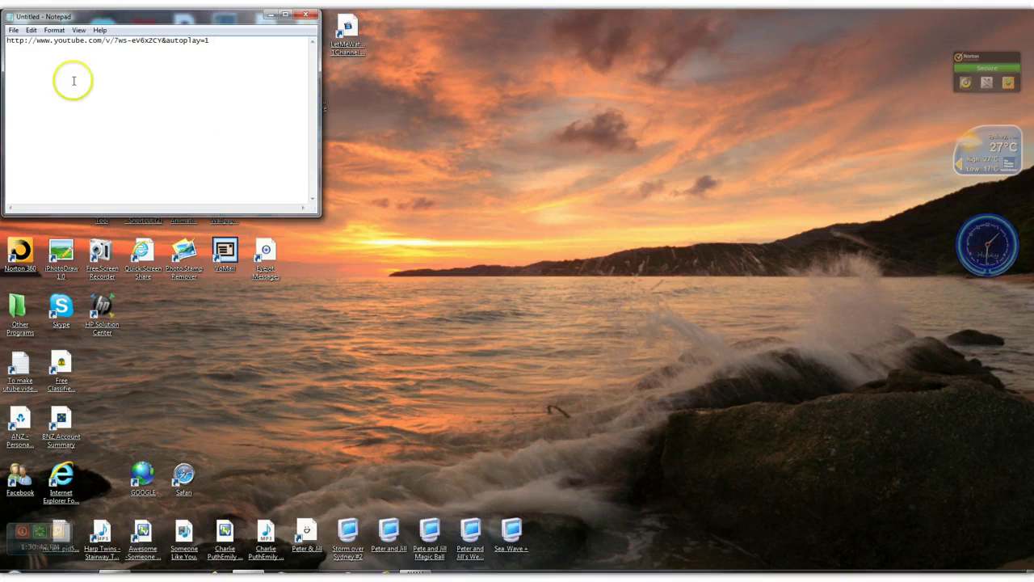
click(14, 31)
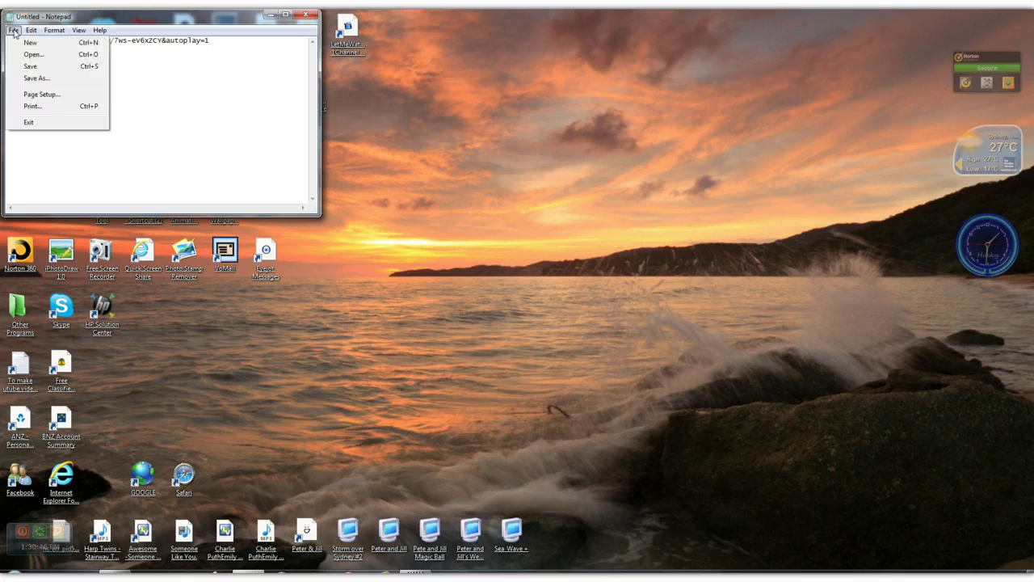
Save the note to the Desktop as 'Embeding utube video into a powerpoint'
click(57, 77)
text(Embeding utube video into a powerpoint)
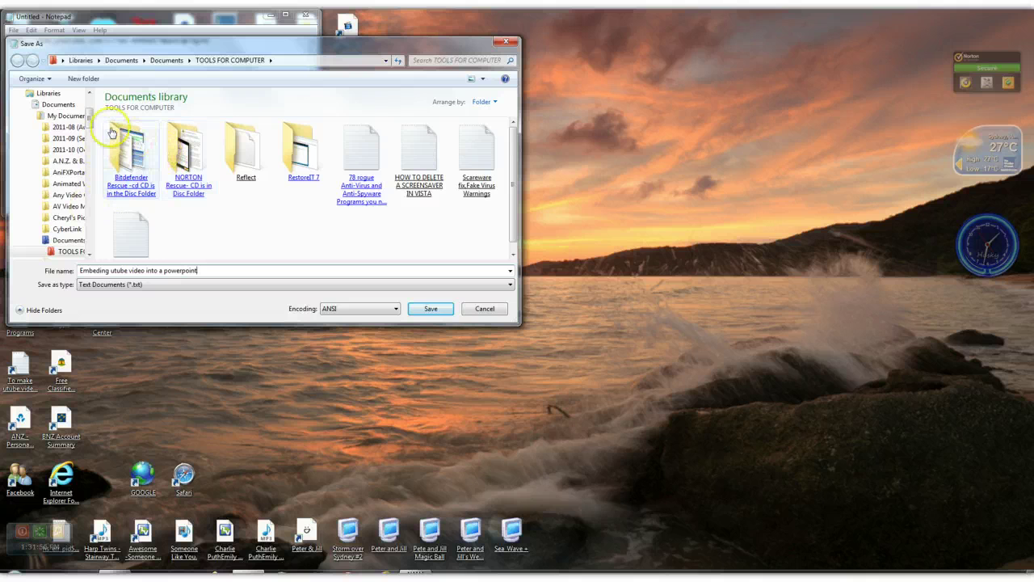
drag(90, 121, 91, 95)
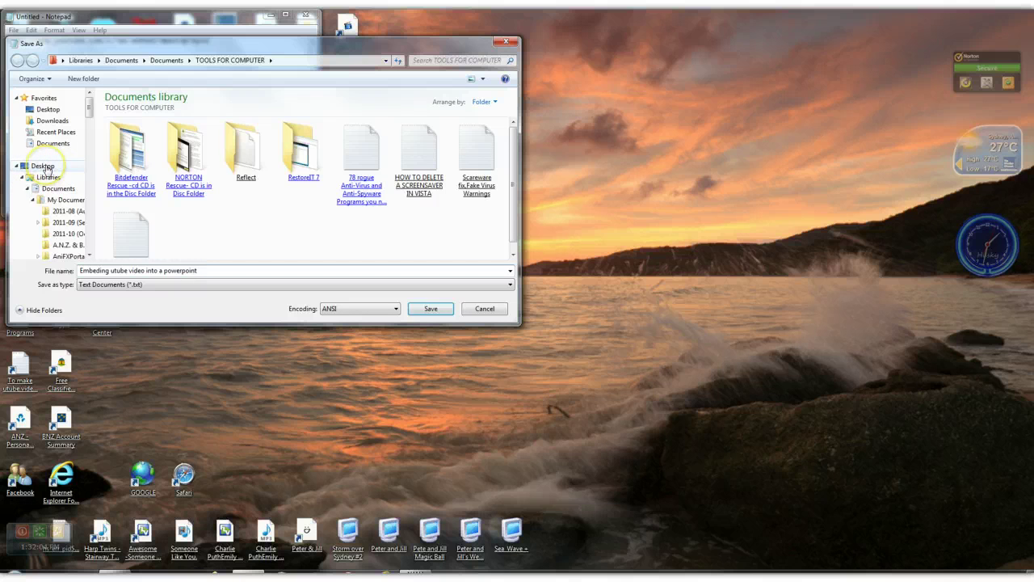
click(45, 167)
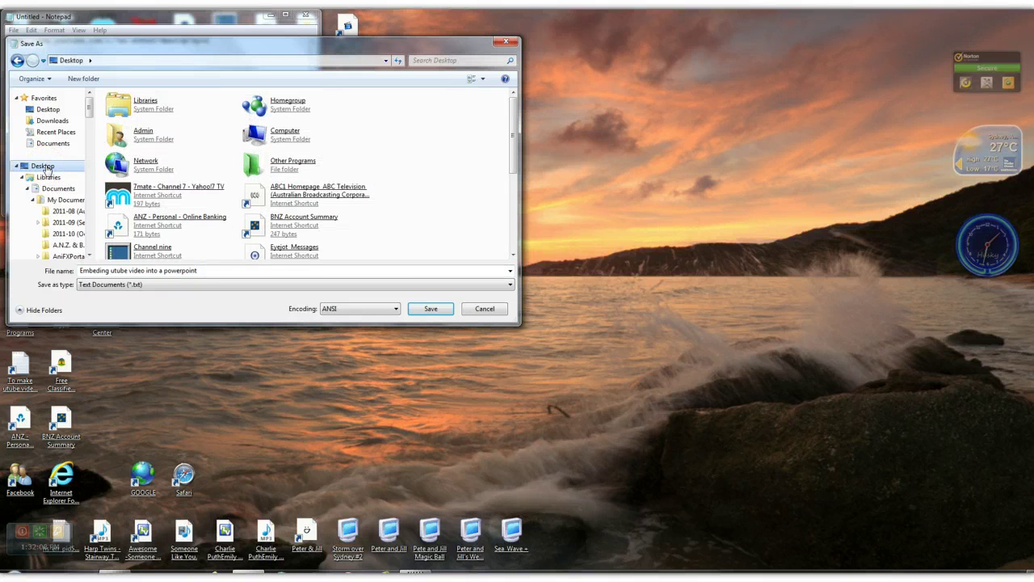
click(435, 312)
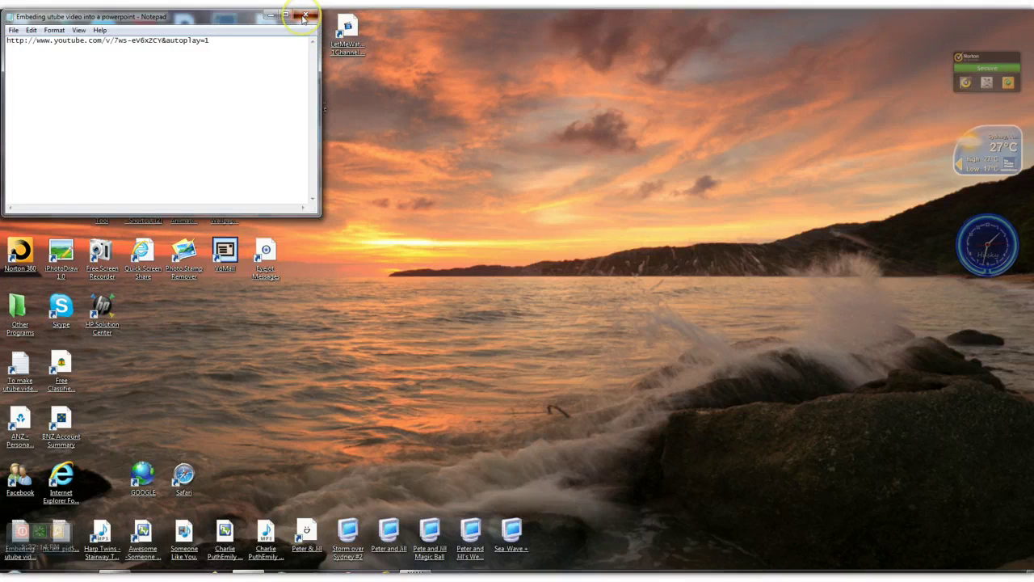
Close Notepad, move the saved text file into open desktop space, and reopen it
click(304, 17)
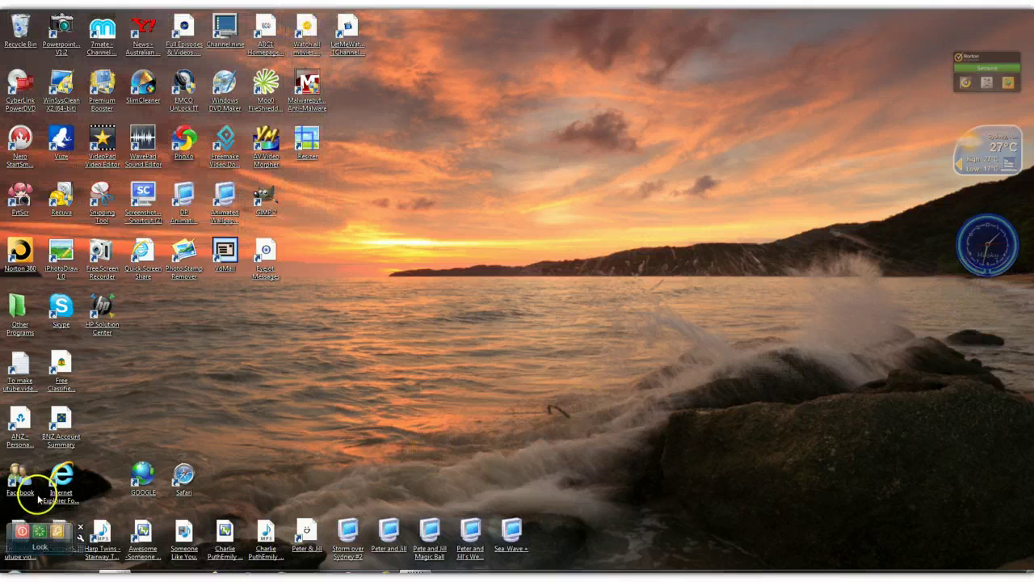
mouse_move(30, 523)
mouse_down()
mouse_move(219, 434)
mouse_move(248, 351)
mouse_move(239, 361)
mouse_up()
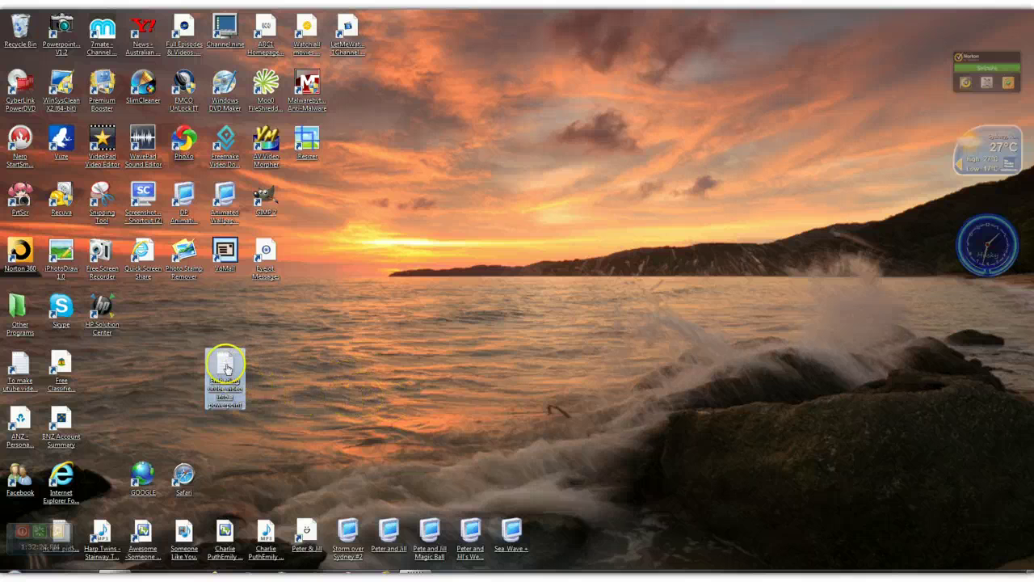
double_click(223, 361)
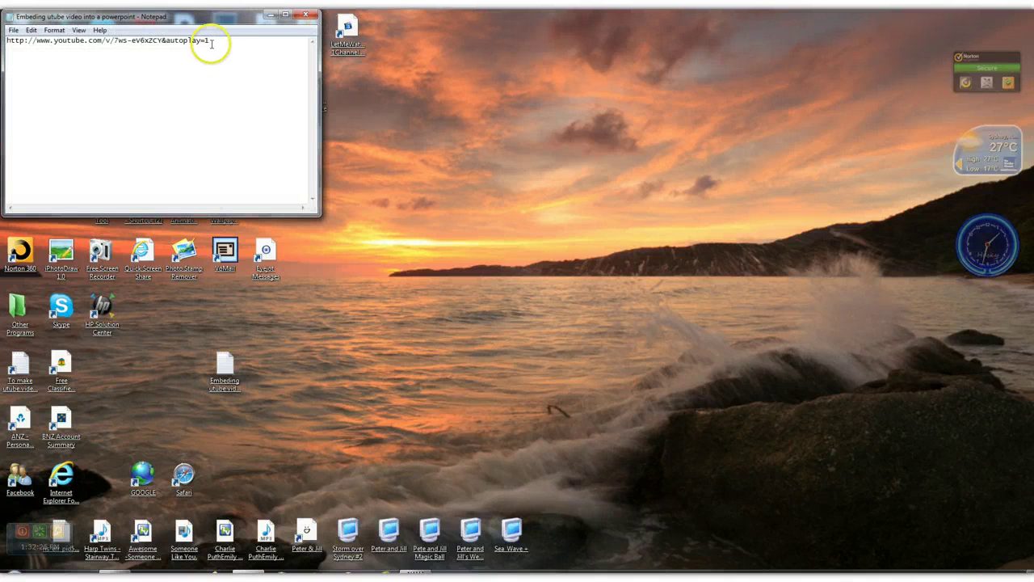
Copy the YouTube link from the text file, close it, and launch the GOOGLE browser icon
drag(213, 40, 7, 40)
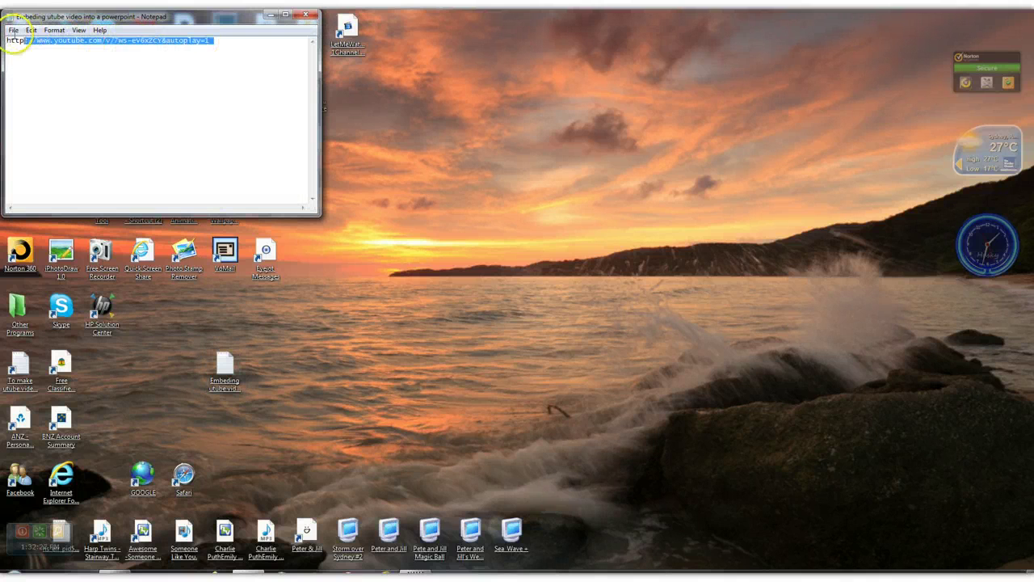
right_click(122, 45)
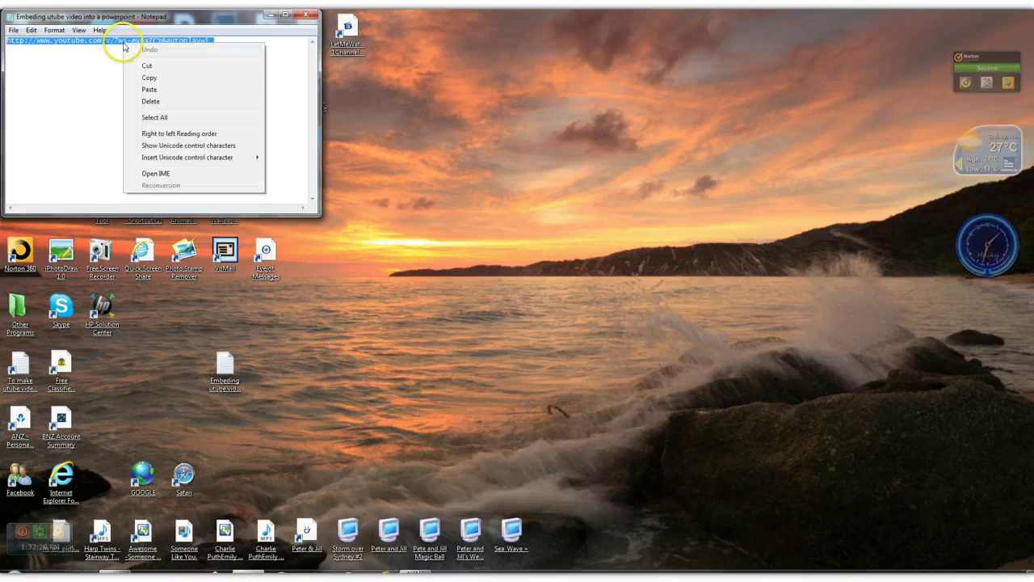
click(161, 78)
click(310, 18)
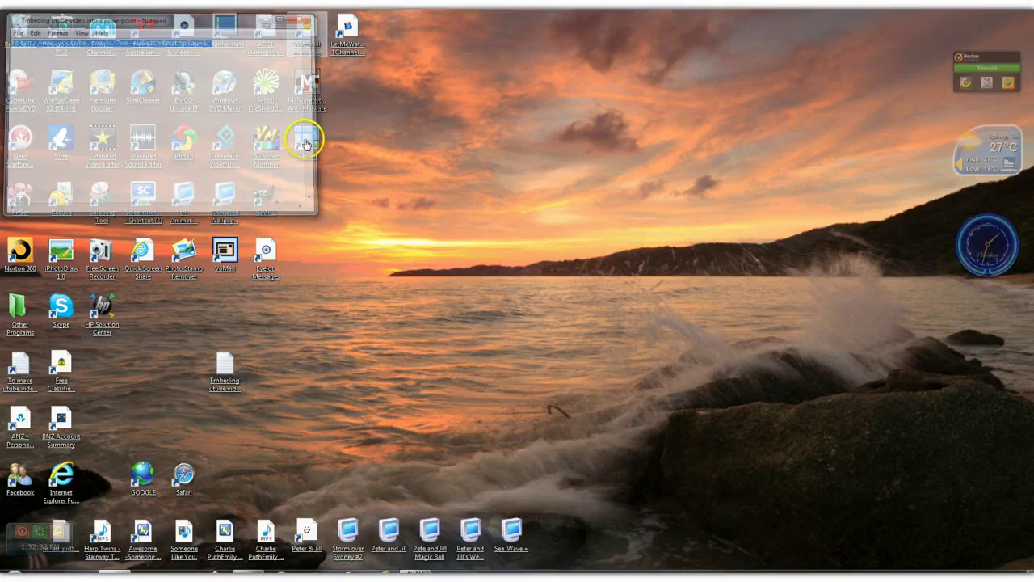
double_click(143, 477)
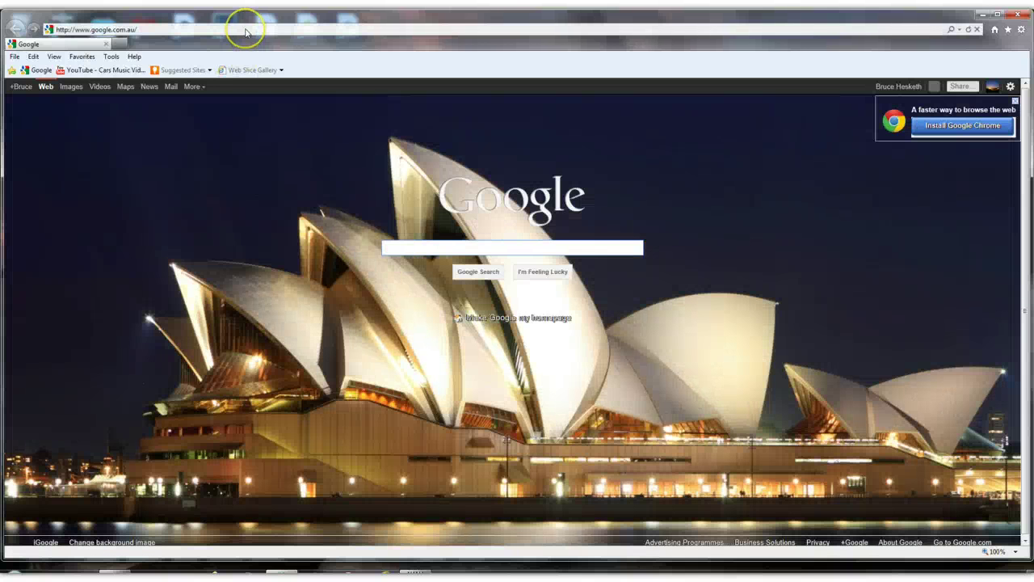
Paste the copied YouTube link into Internet Explorer's address bar to load the video
click(246, 30)
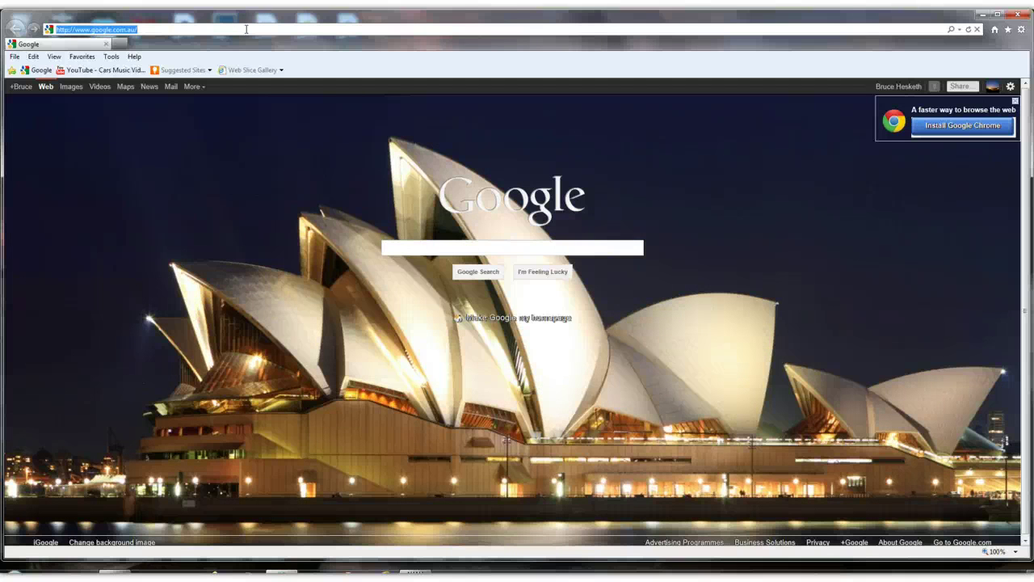
right_click(246, 32)
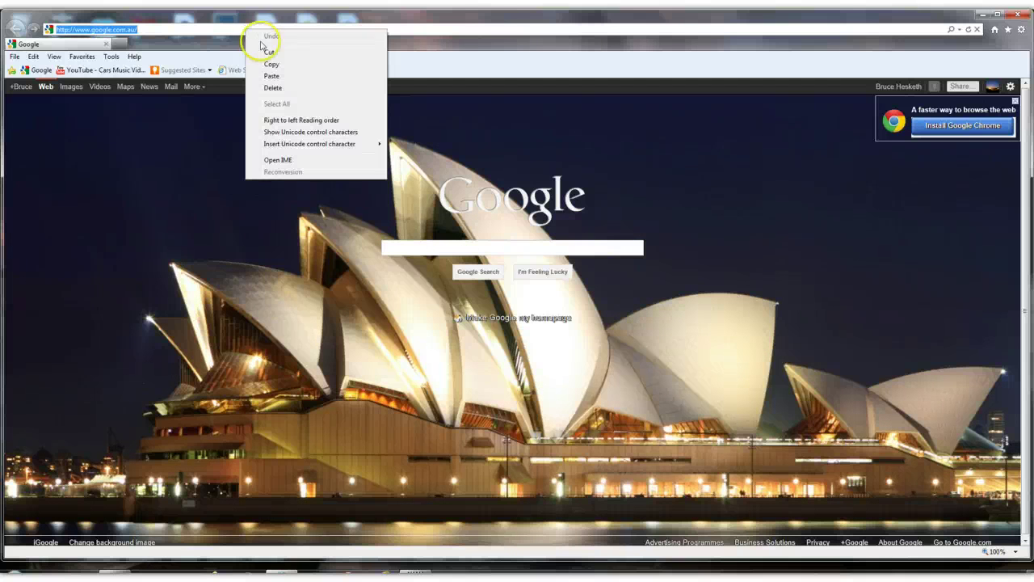
click(284, 79)
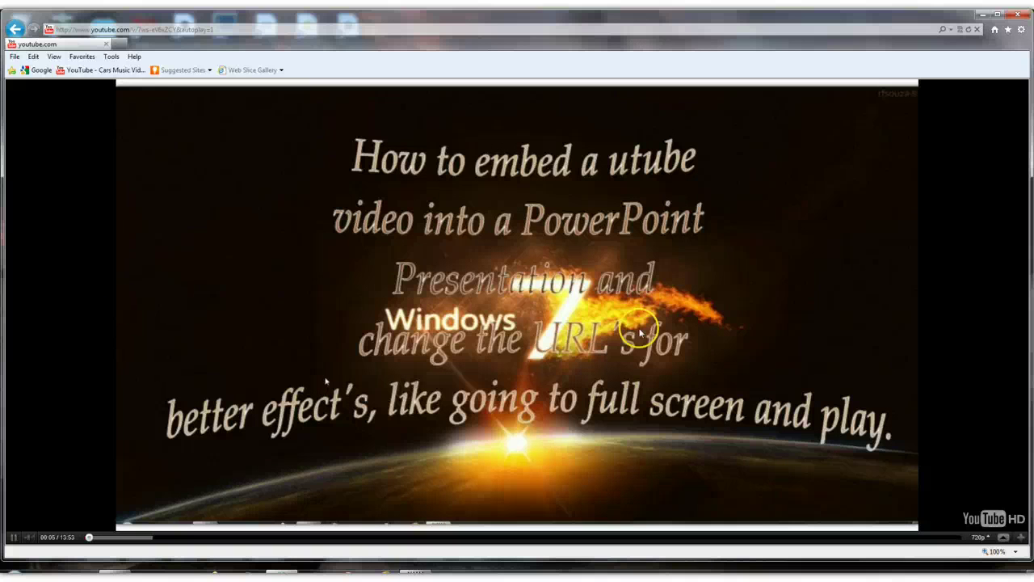
Close the Internet Explorer window playing the YouTube video
click(1016, 16)
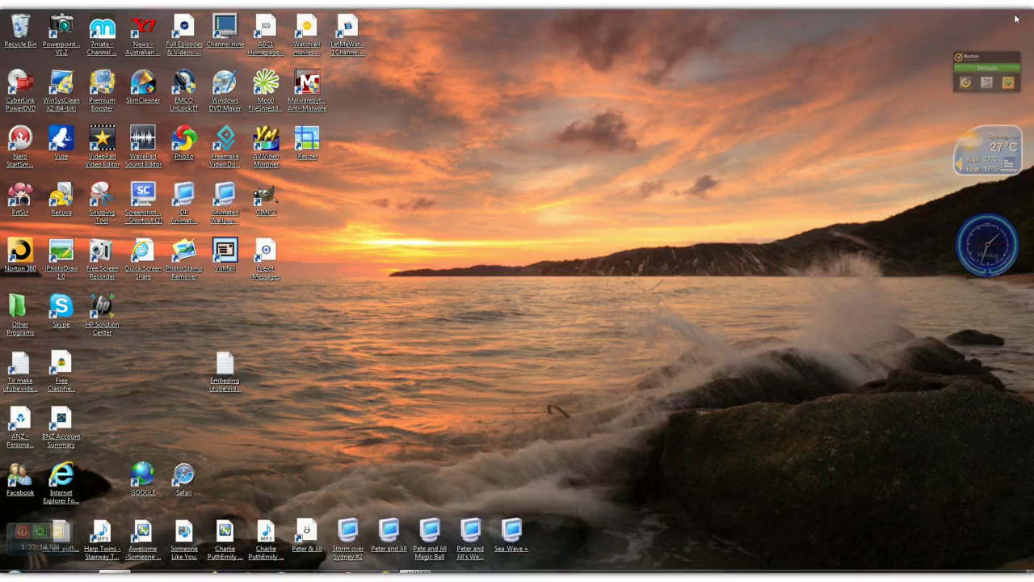